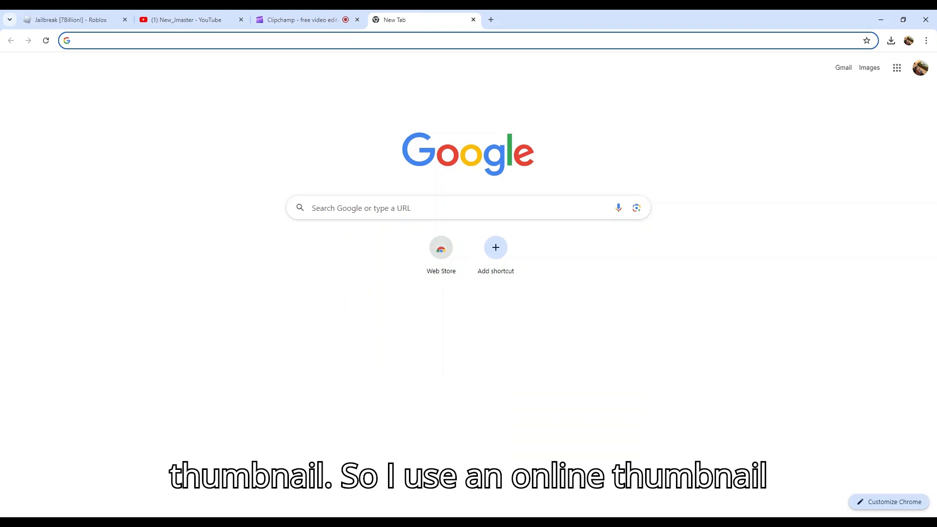
Search Google for canva and open the Canva website
type("can")
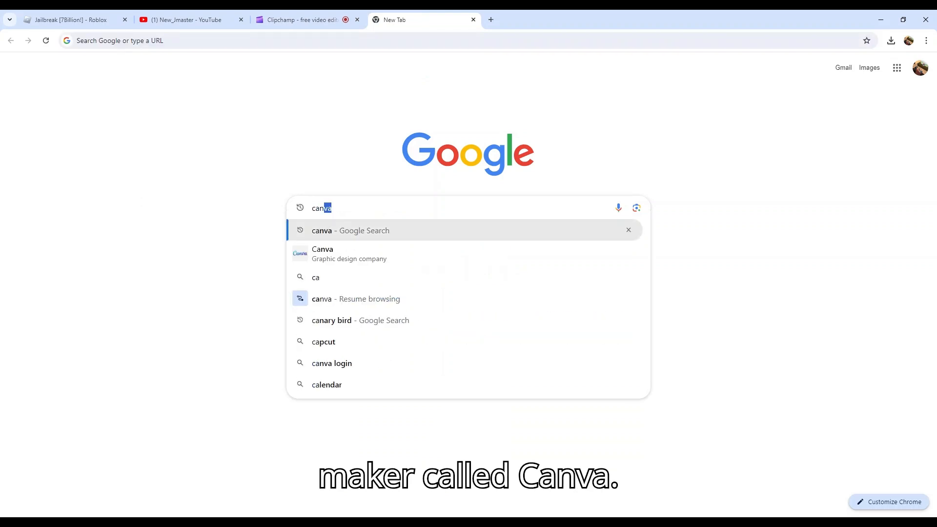
type("va")
key("Return")
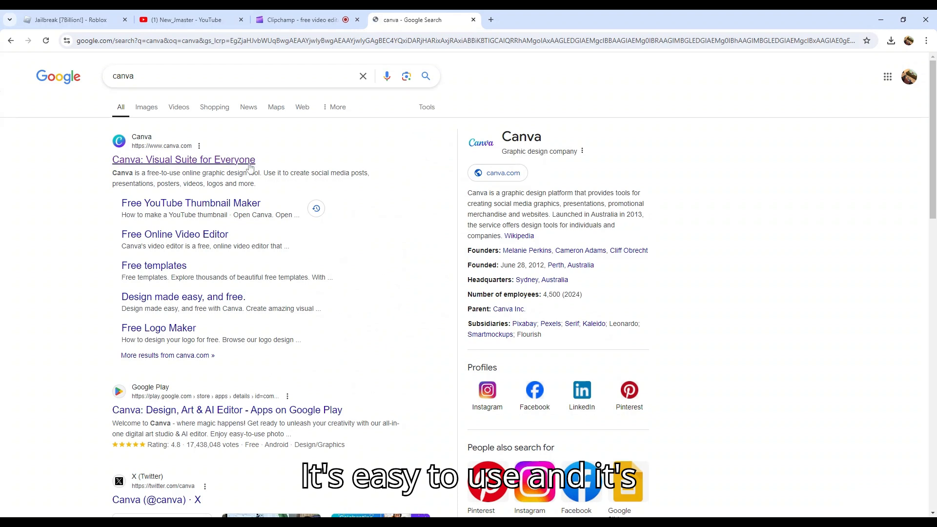
left_click(250, 165)
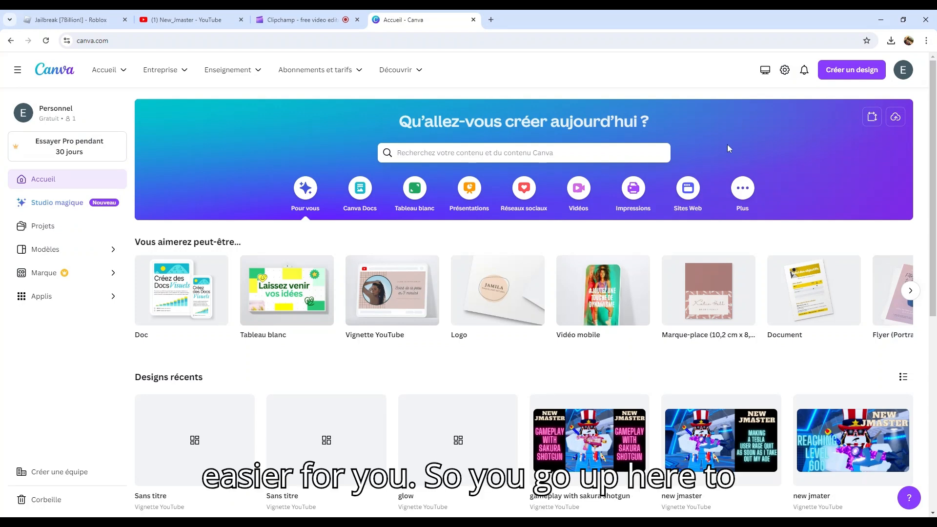
Create a new design in the Vignette YouTube (1280 × 720 px) format
left_click(842, 74)
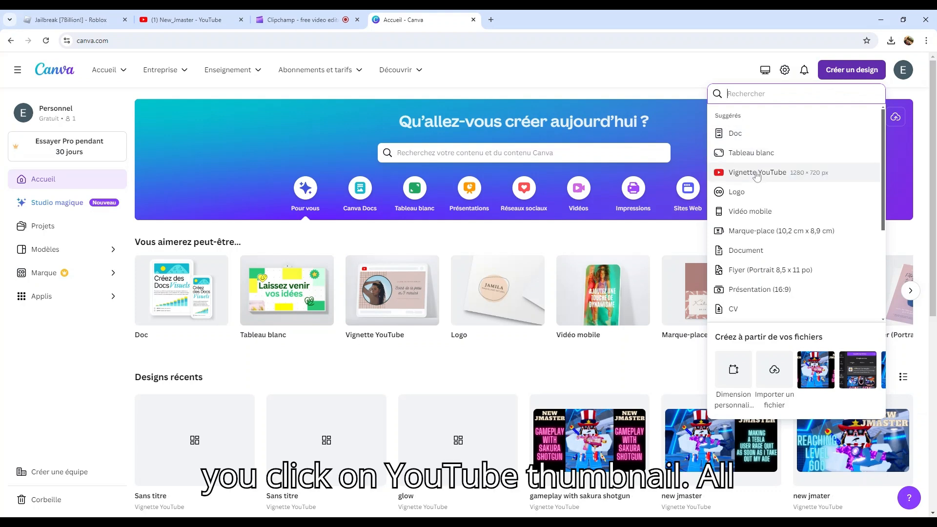
left_click(754, 174)
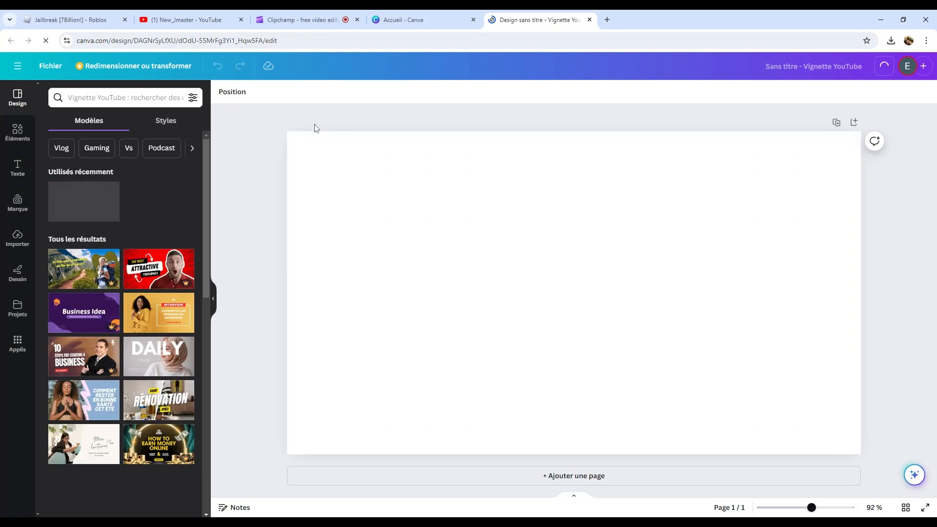
left_click(16, 310)
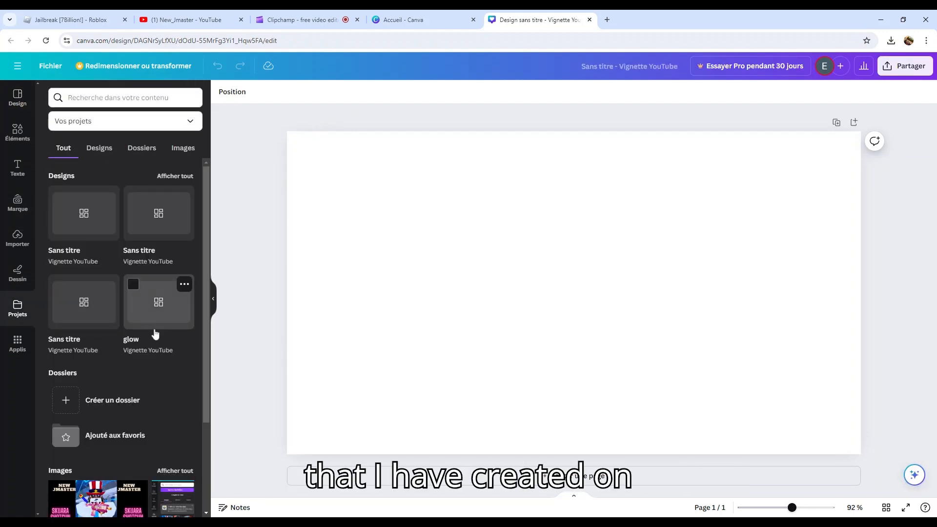
scroll(167, 370, "down", 3)
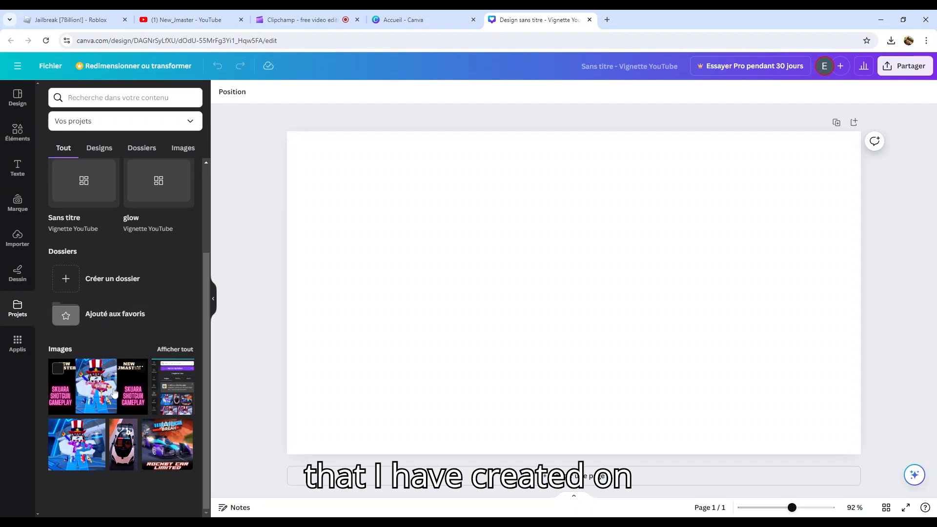
scroll(135, 359, "up", 3)
scroll(111, 335, "down", 3)
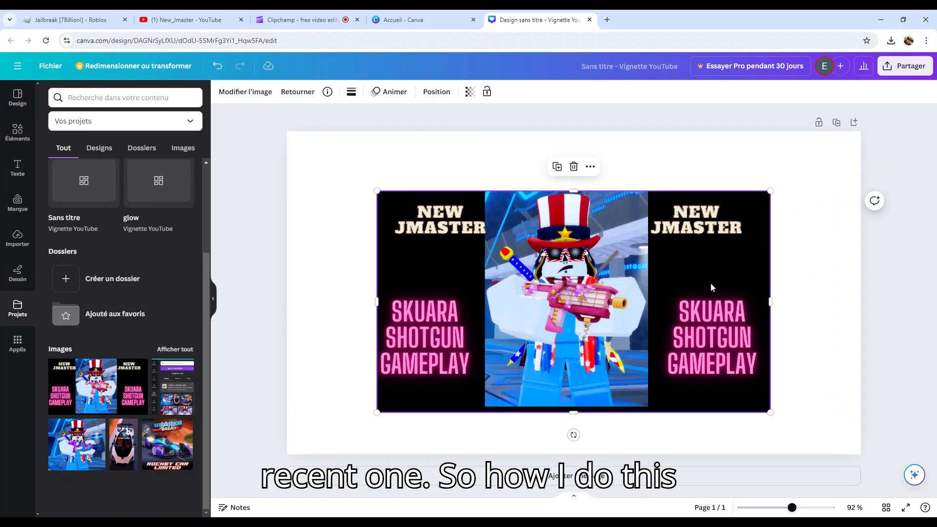
left_click_drag(776, 197, 800, 174)
key("Delete")
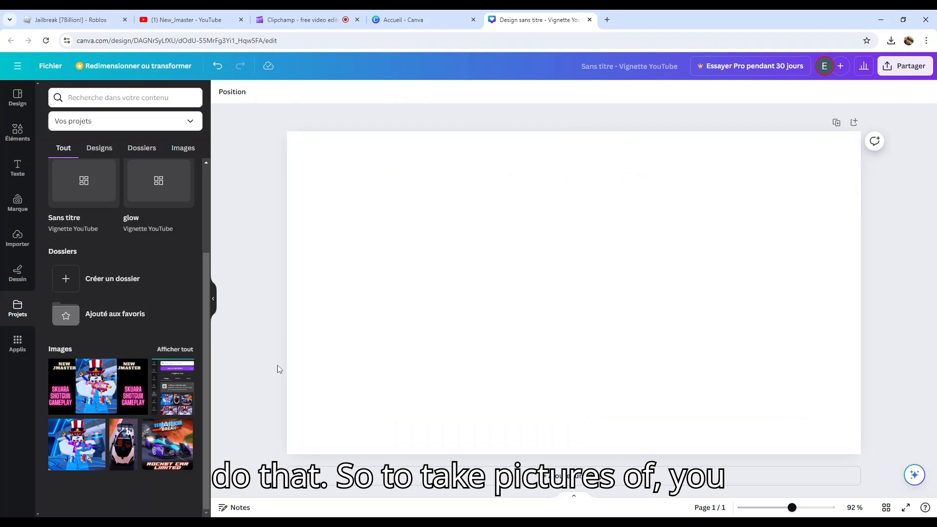
Browse the uploaded images available for the thumbnail
left_click(20, 244)
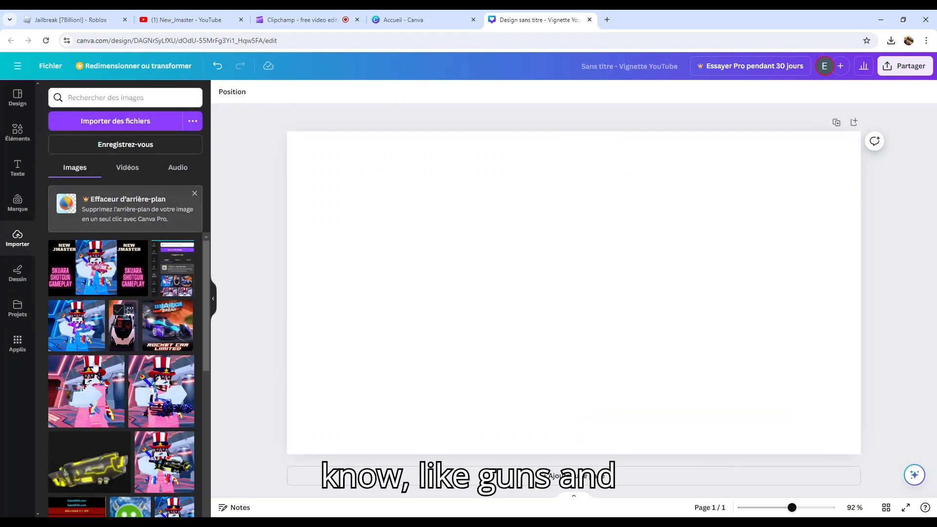
scroll(144, 393, "down", 2)
scroll(144, 393, "down", 6)
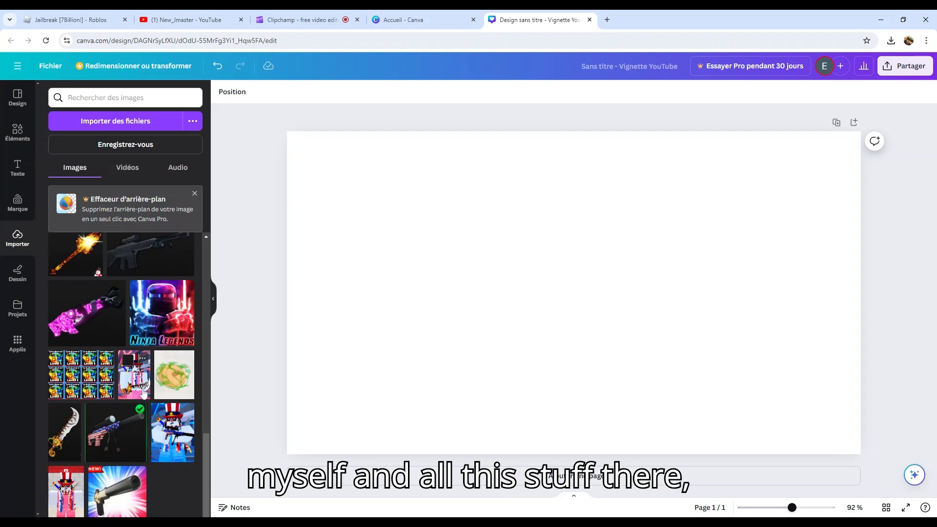
scroll(145, 394, "up", 8)
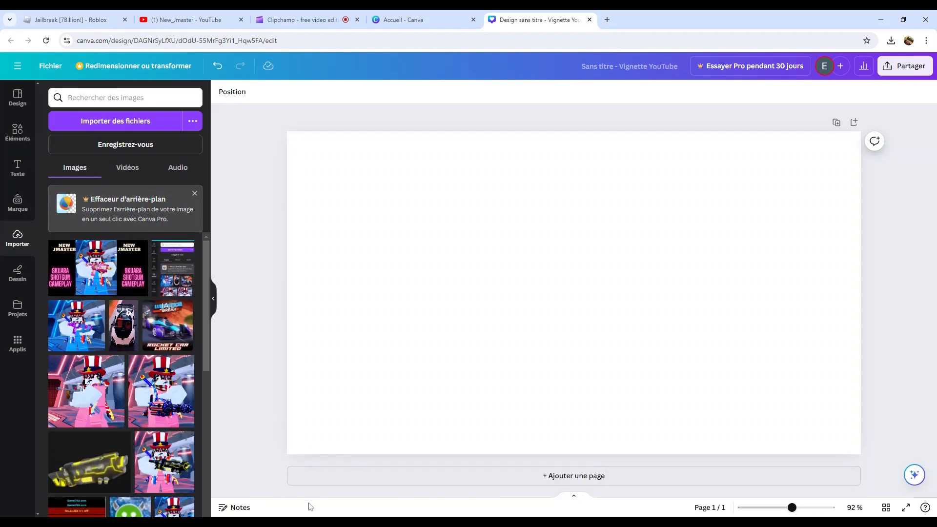
key("super")
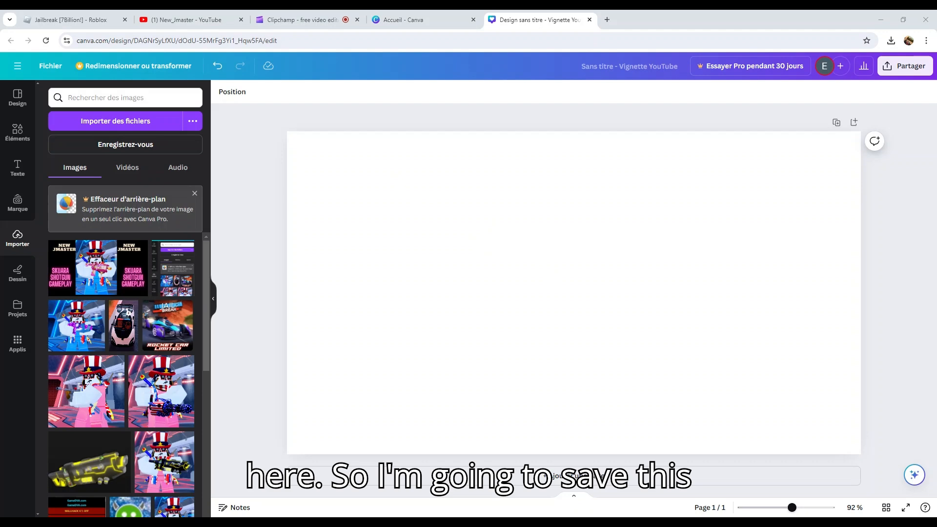
left_click_drag(488, 312, 561, 267)
left_click_drag(464, 267, 500, 266)
left_click_drag(534, 186, 350, 195)
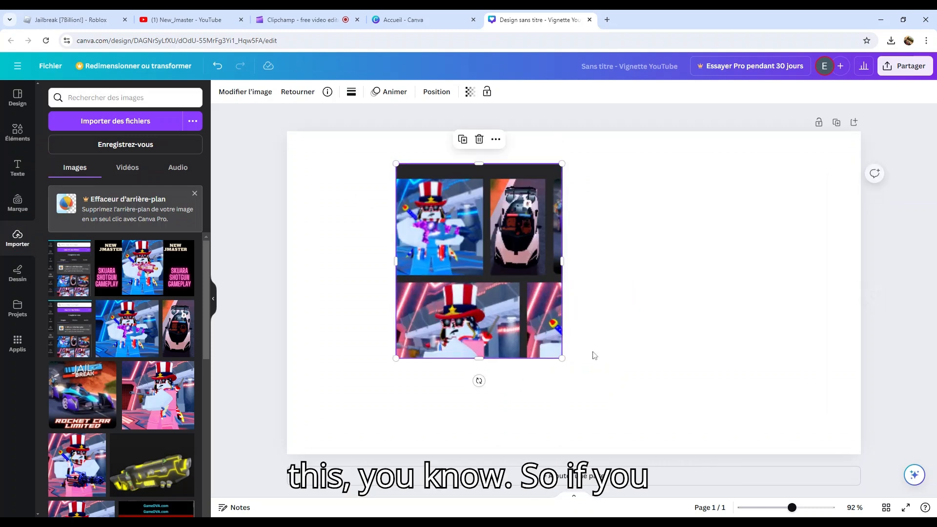
key("Delete")
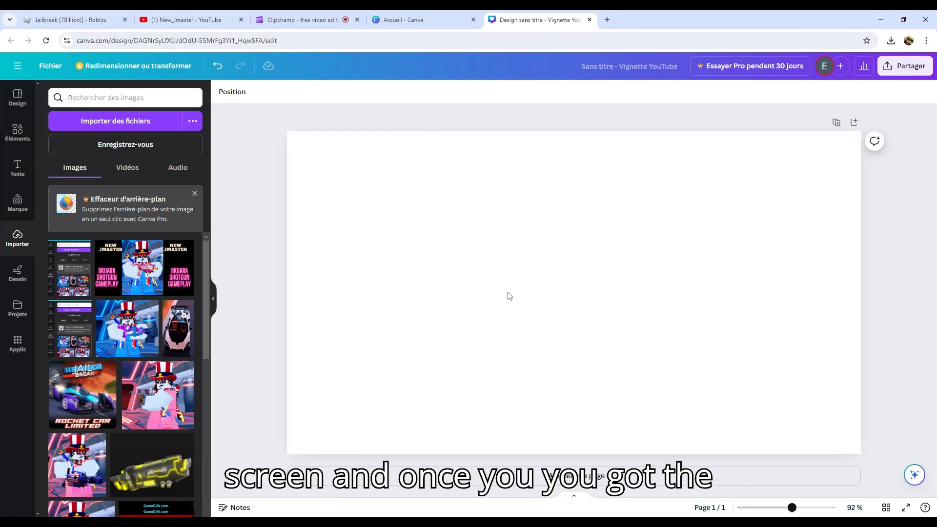
left_click_drag(66, 337, 463, 281)
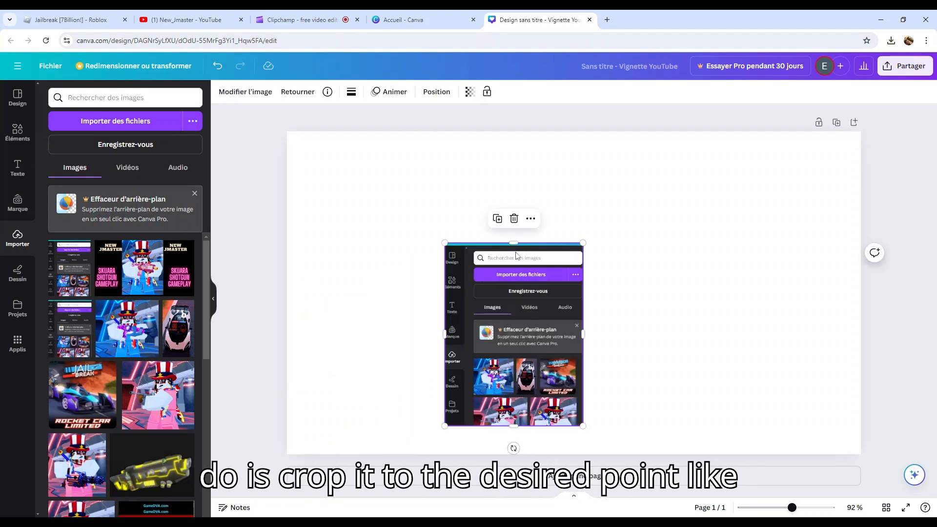
left_click_drag(515, 242, 515, 317)
left_click(441, 377)
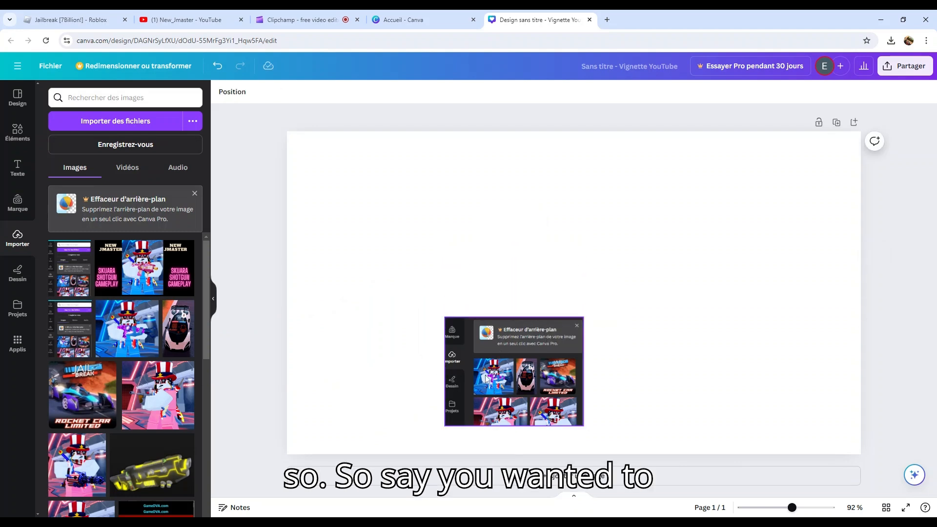
left_click(452, 371)
left_click_drag(444, 371, 301, 371)
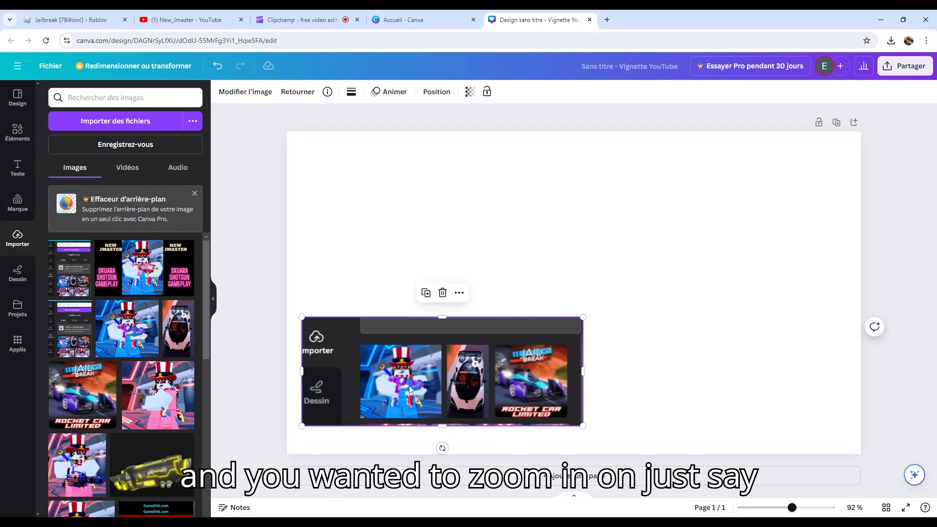
left_click_drag(302, 371, 359, 371)
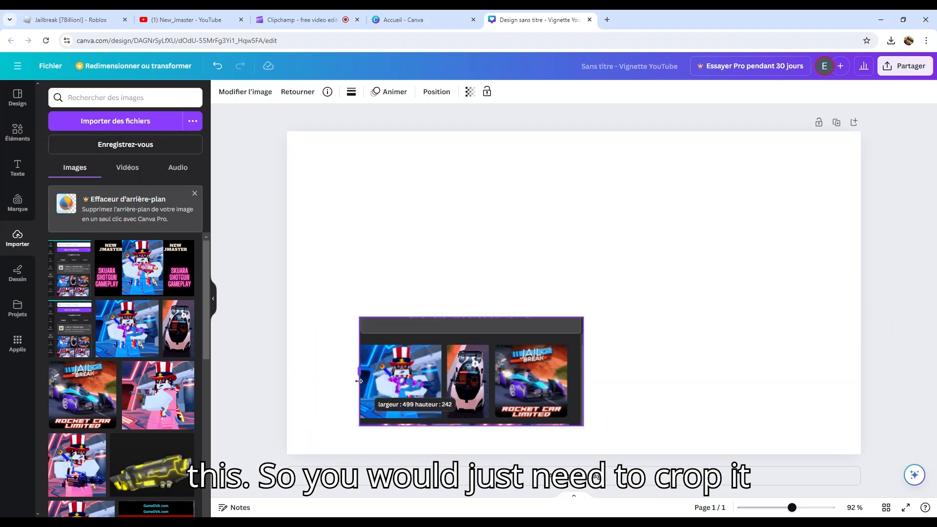
left_click_drag(472, 320, 472, 343)
left_click_drag(584, 385, 438, 392)
left_click_drag(398, 426, 525, 495)
left_click_drag(467, 417, 497, 243)
left_click_drag(554, 321, 739, 420)
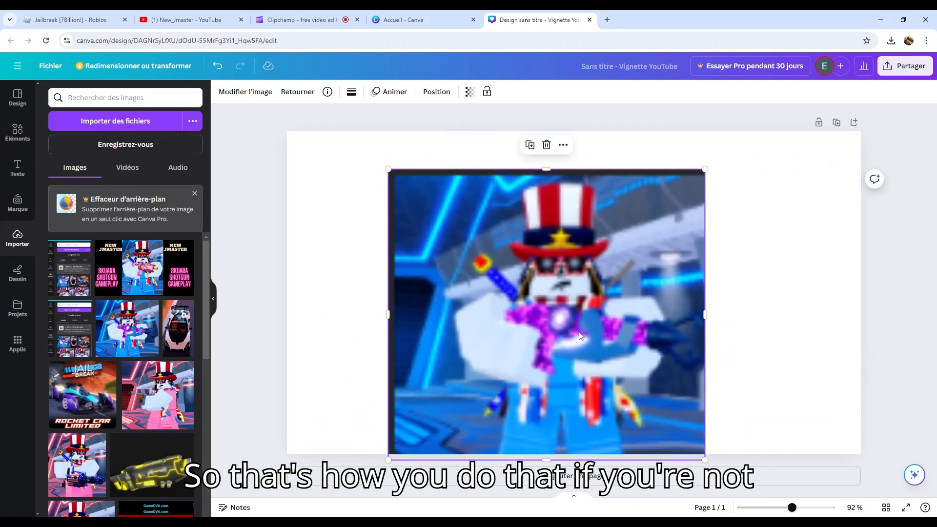
key("Delete")
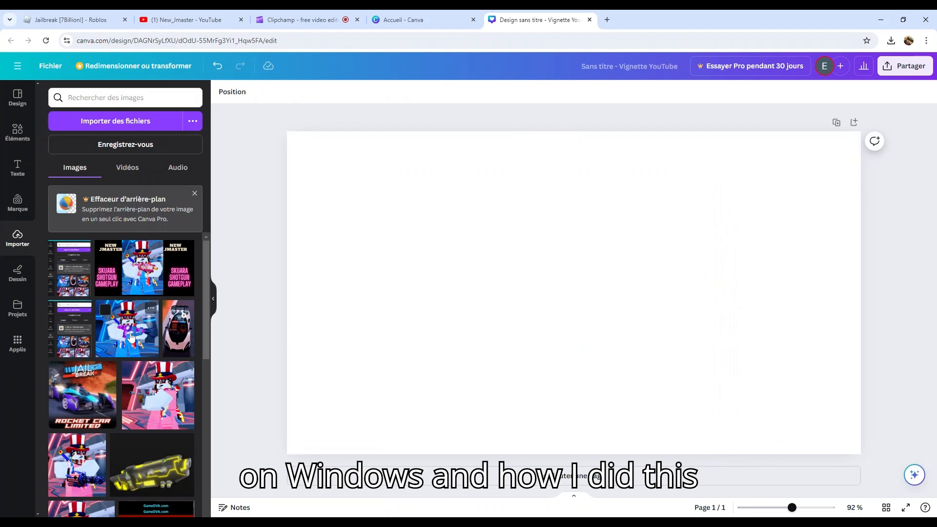
Place the uploaded character-with-shotgun image in the middle of the thumbnail and resize it to the full page height
scroll(148, 388, "down", 10)
scroll(122, 376, "up", 1)
left_click_drag(115, 307, 738, 439)
left_click_drag(496, 179, 431, 144)
left_click_drag(665, 306, 626, 303)
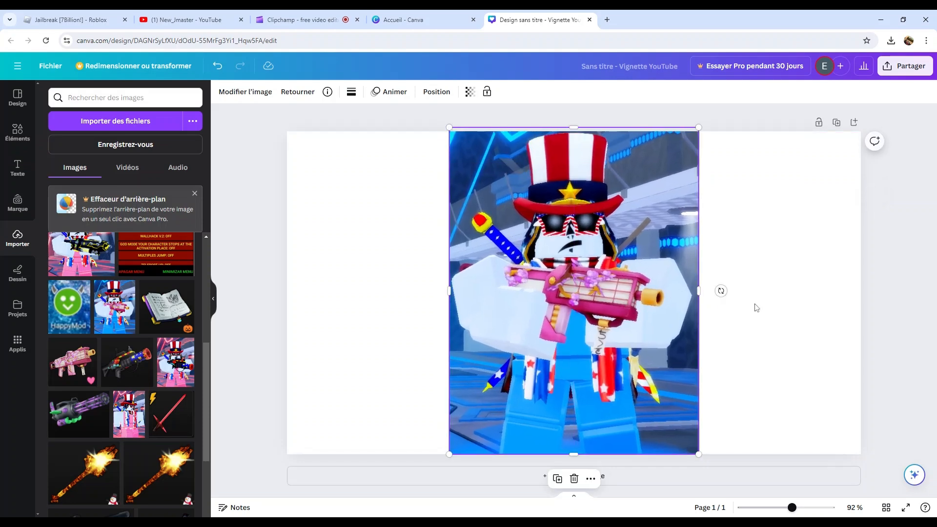
Set the page background colour to black
left_click(754, 305)
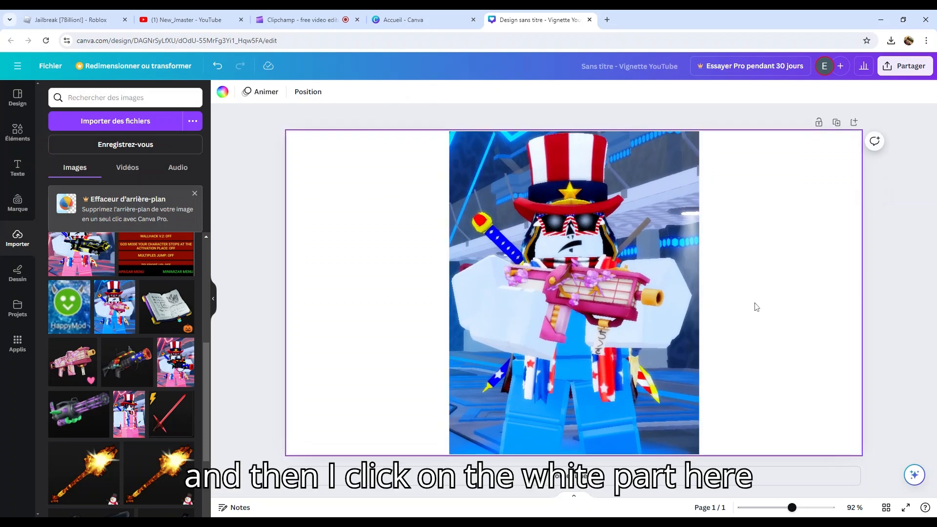
left_click(222, 92)
left_click(54, 344)
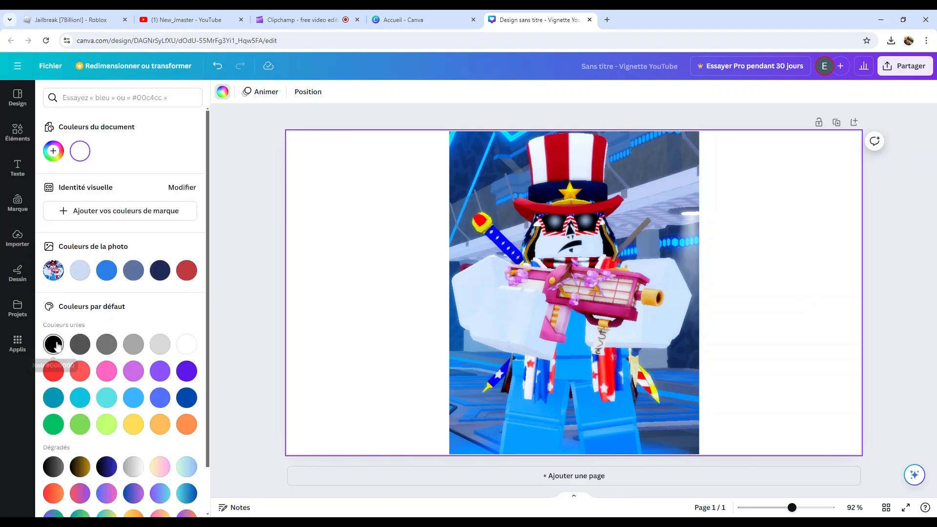
left_click(242, 291)
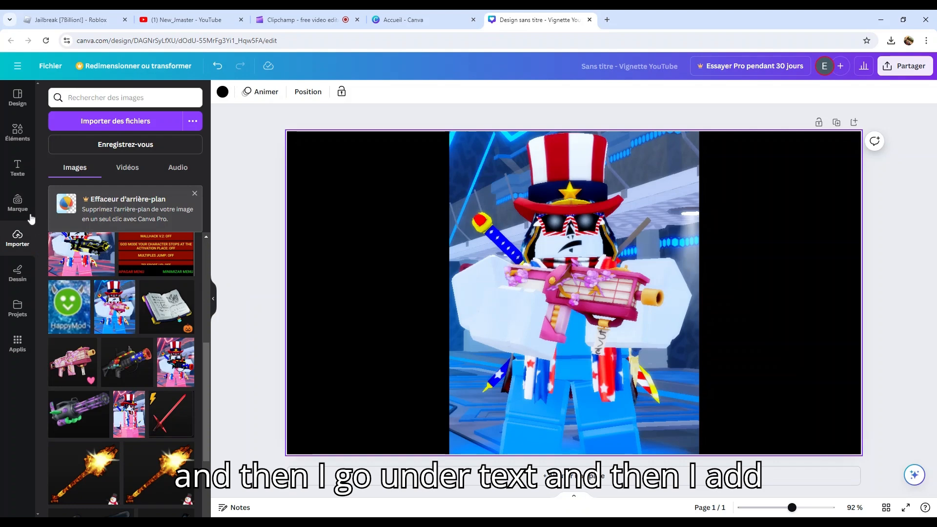
Add the pink neon GLOW text style and resize and reposition it over the lower right of the character
left_click(17, 169)
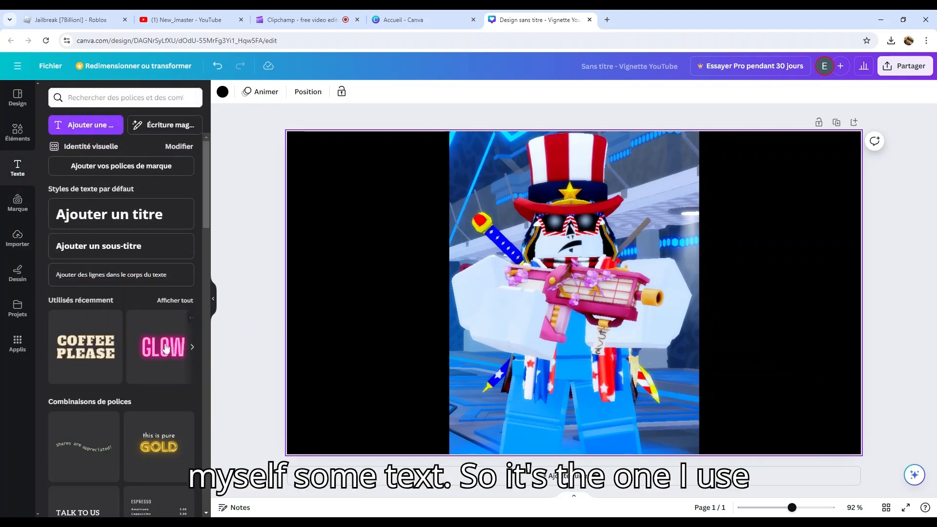
left_click(168, 347)
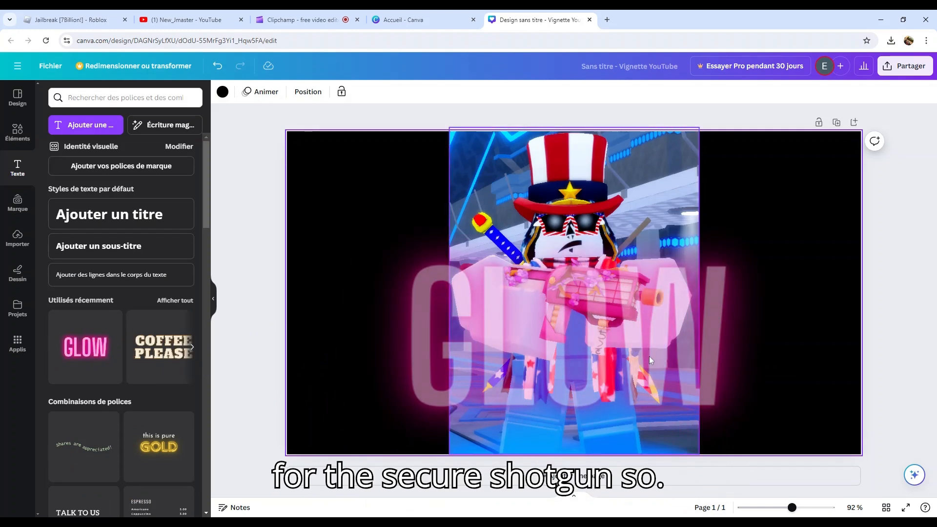
left_click(738, 339)
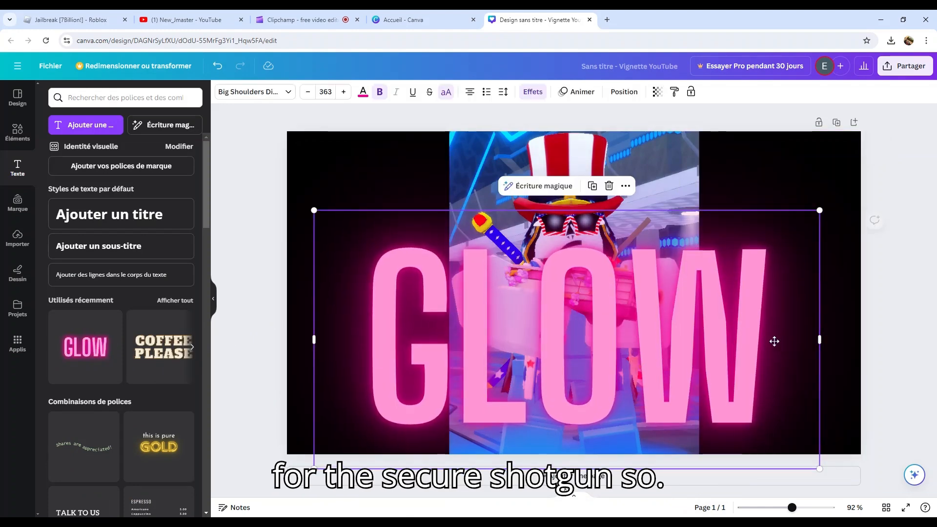
left_click_drag(822, 214, 612, 318)
left_click_drag(577, 374, 833, 333)
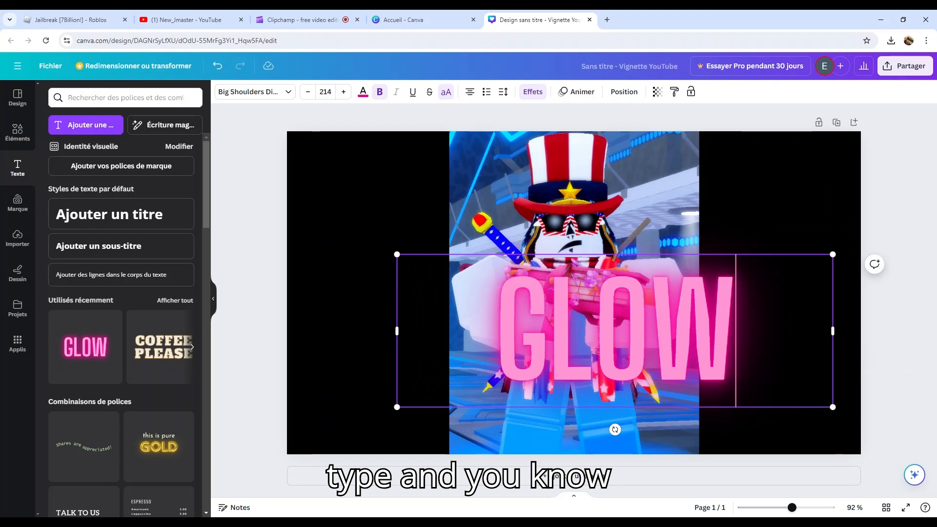
Replace the text with SKAURA SHOTGUN GAMEPLAY and widen the text box
key("BackSpace")
key("BackSpace")
key("BackSpace")
key("BackSpace")
type("SKA")
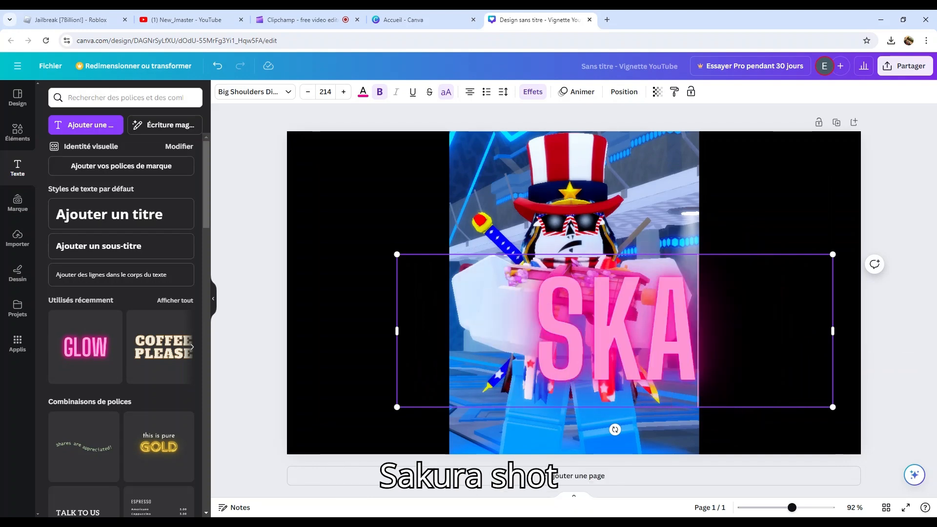
type("URA SHOT")
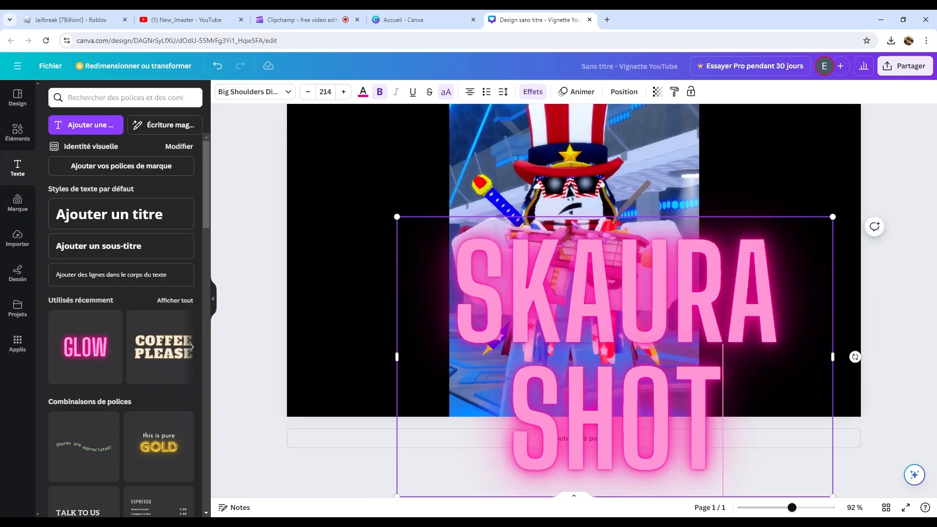
type("GUN")
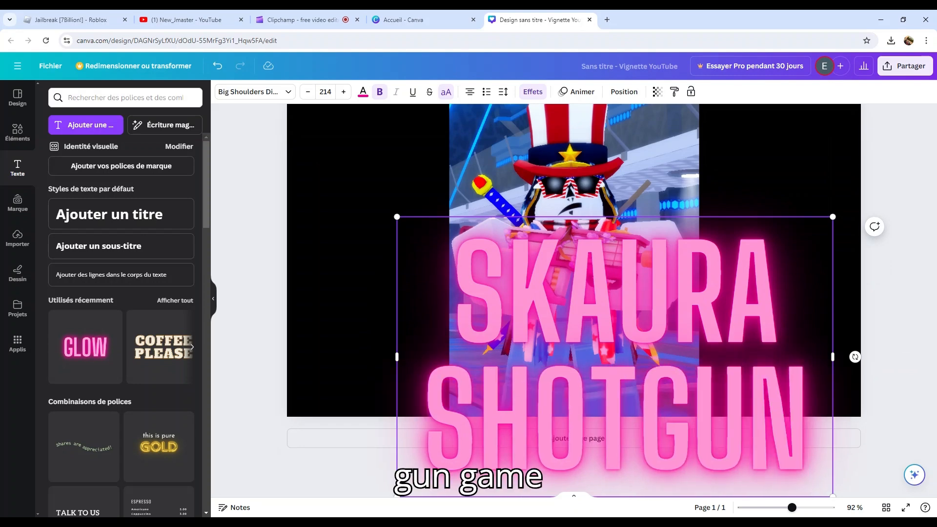
type(" GAMEPLA")
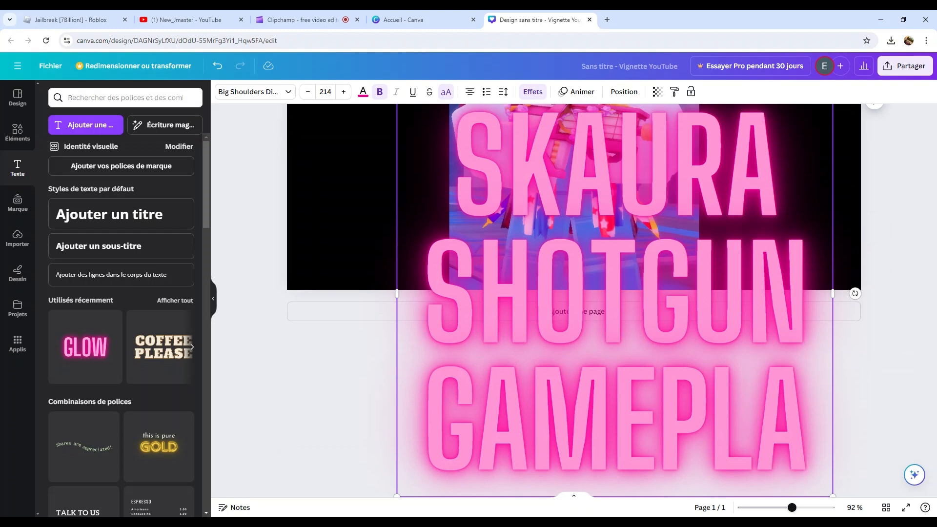
type("Y")
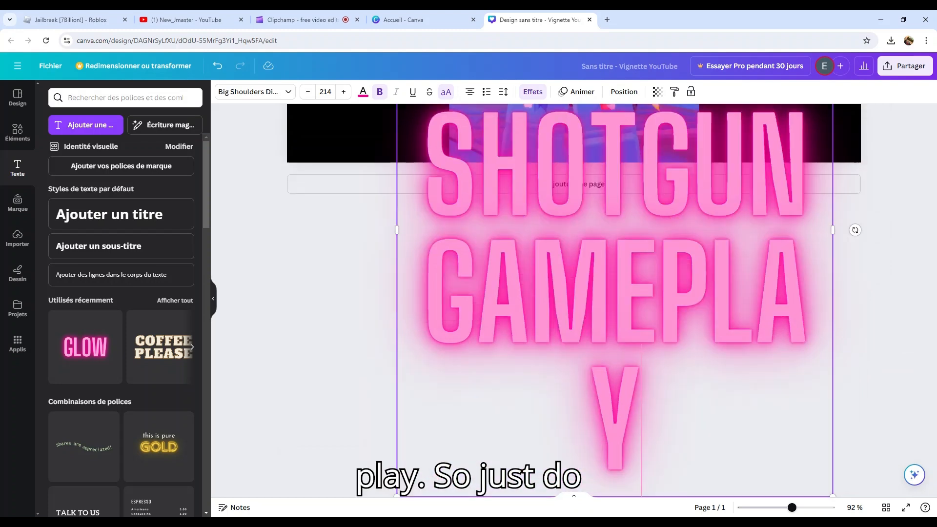
left_click_drag(832, 230, 871, 237)
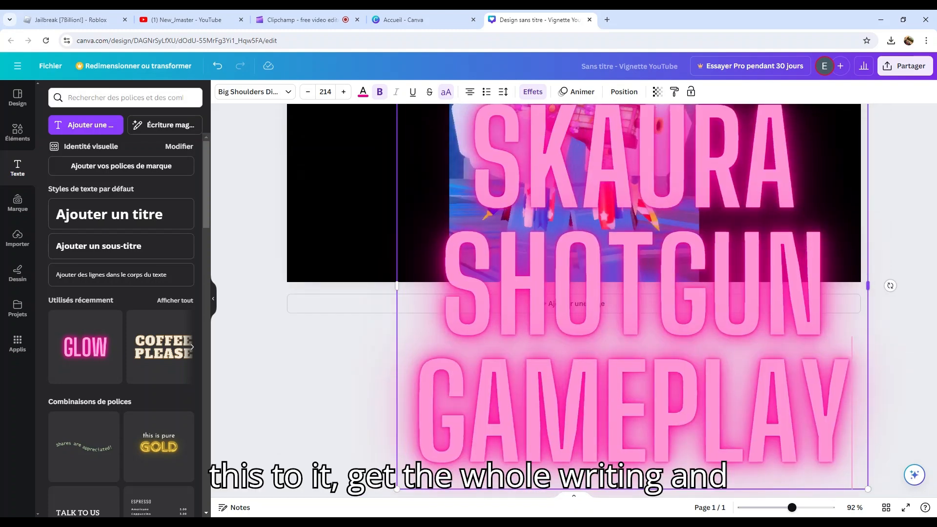
Shrink the glowing text block to size 68 and correct its first word to SAKURA
left_click_drag(826, 426, 688, 268)
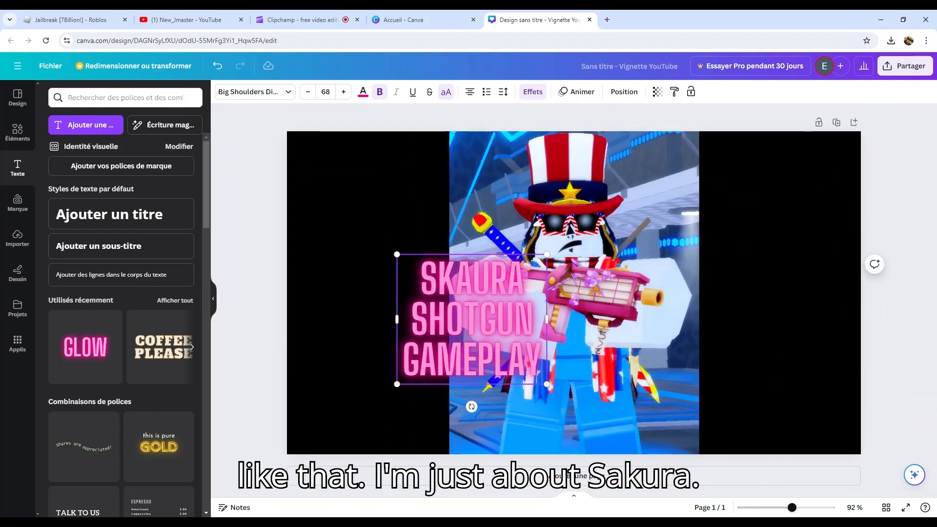
key("BackSpace")
key("BackSpace")
key("BackSpace")
key("BackSpace")
key("BackSpace")
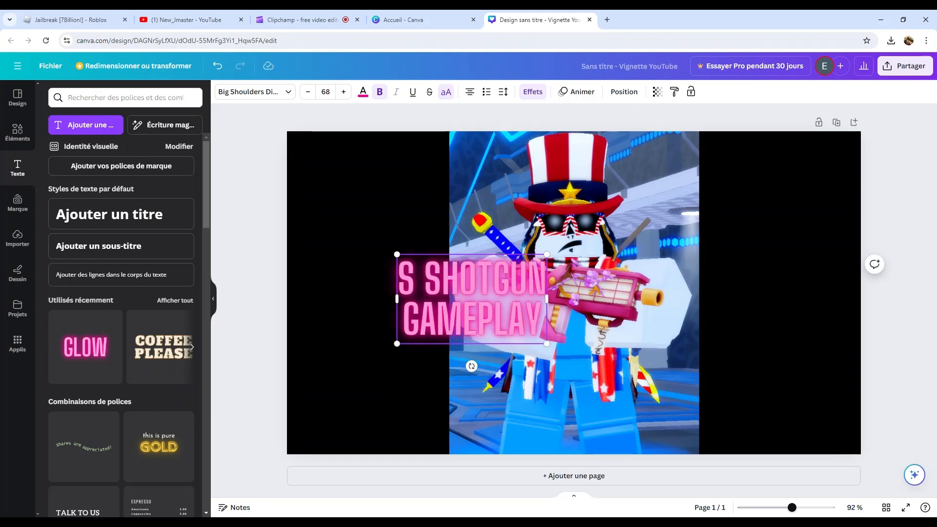
key("BackSpace")
type("SAKURA")
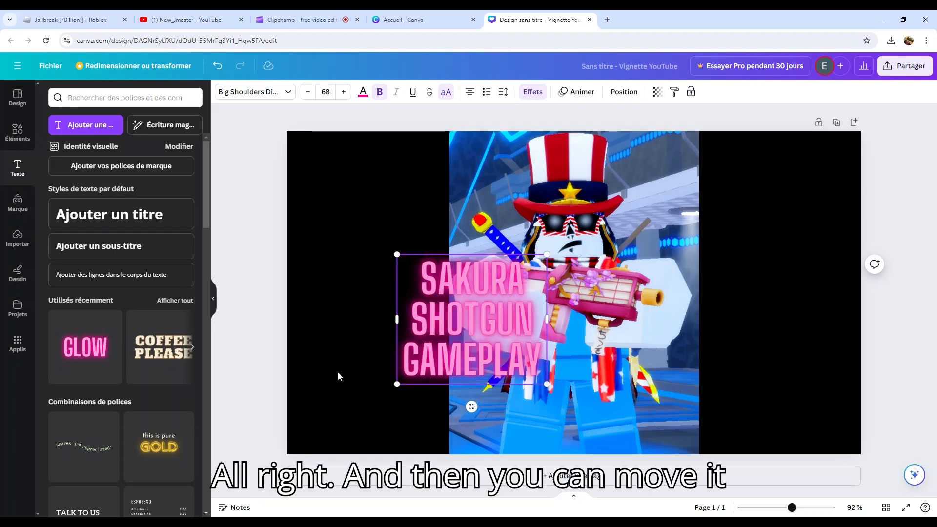
Move the glowing text into the black area left of the character and place a copy in the black area on the right
left_click_drag(469, 338, 379, 364)
left_click(380, 363)
left_click(253, 338)
left_click(371, 342)
left_click(398, 255)
left_click_drag(391, 344, 795, 330)
left_click(248, 240)
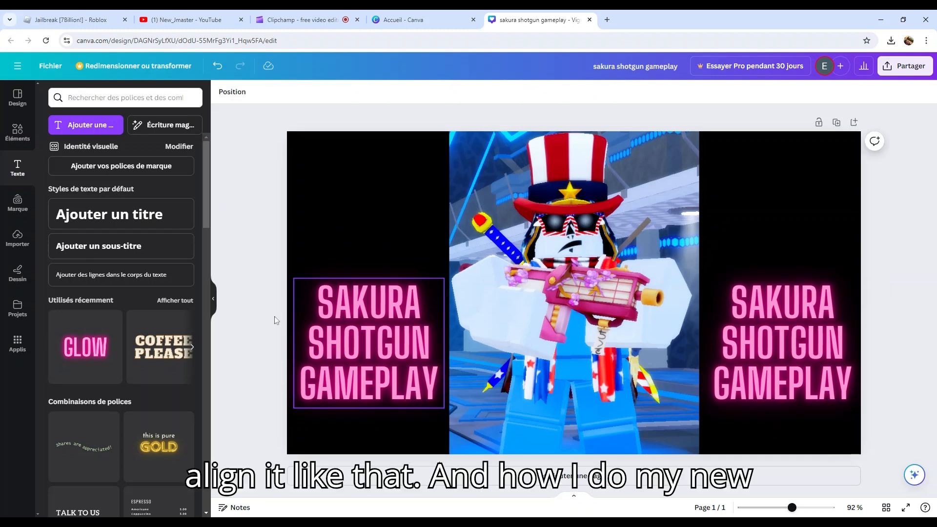
Add the COFFEE PLEASE text style and change its text to NEW JMASTER on two lines
left_click(166, 370)
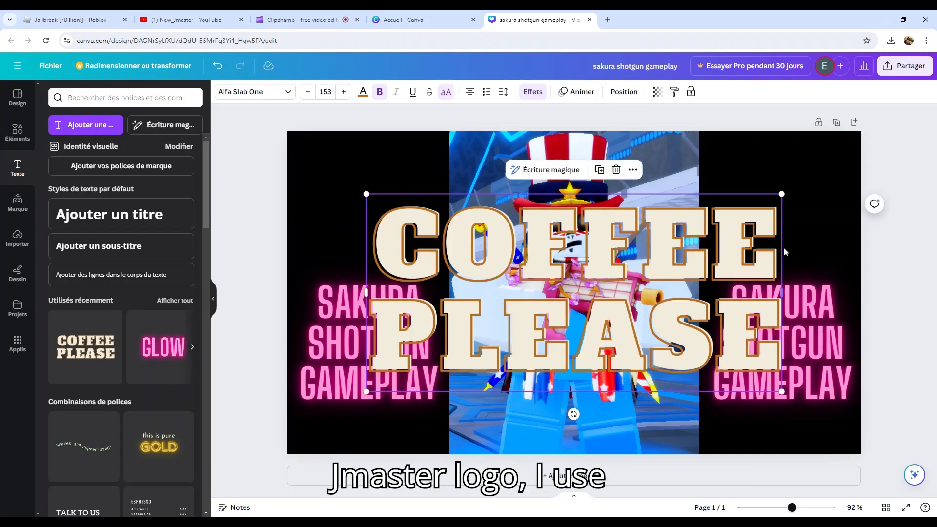
left_click(779, 251)
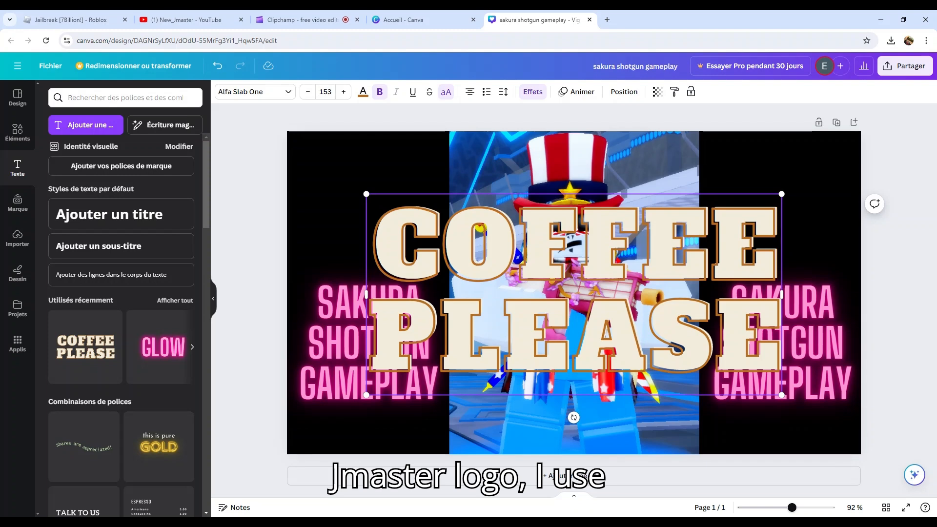
key("BackSpace")
key("BackSpace")
key("BackSpace")
key("BackSpace")
key("BackSpace")
key("BackSpace")
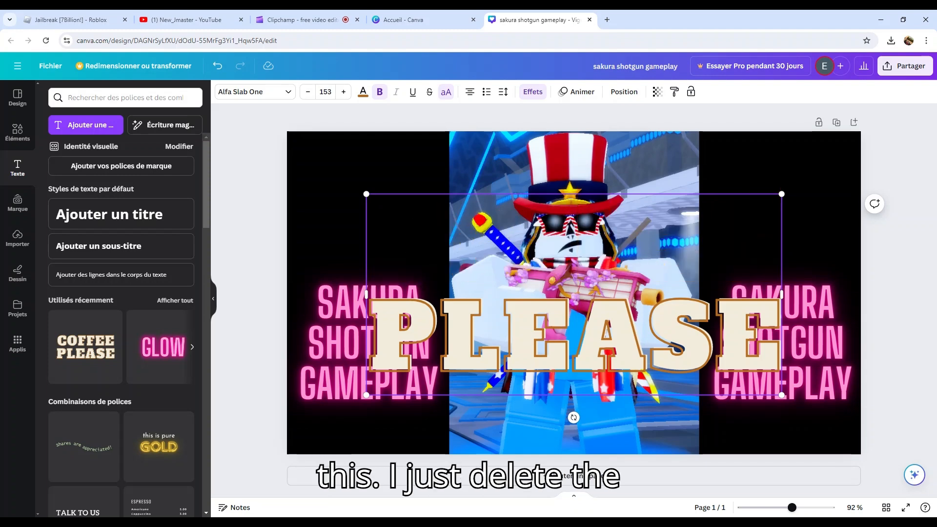
key("BackSpace")
key("BackSpace")
key("BackSpace")
key("BackSpace")
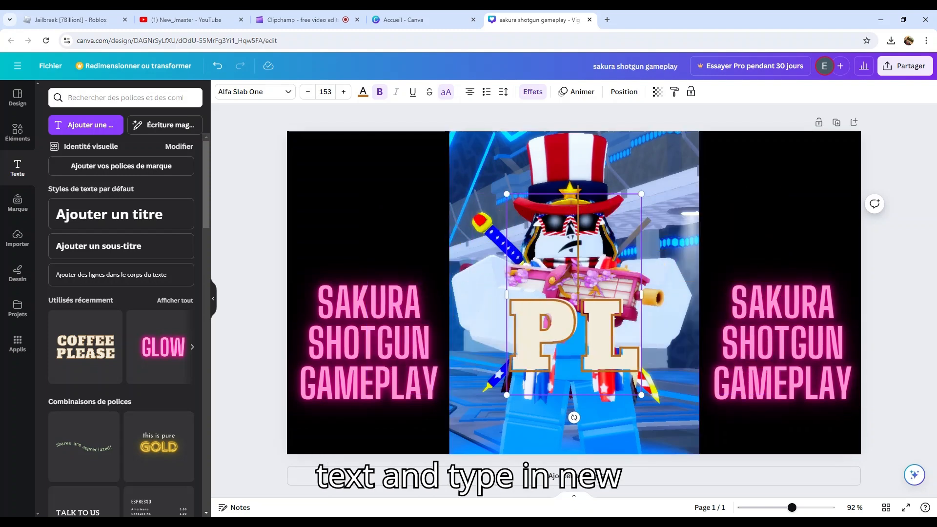
type("NEW J")
key("BackSpace")
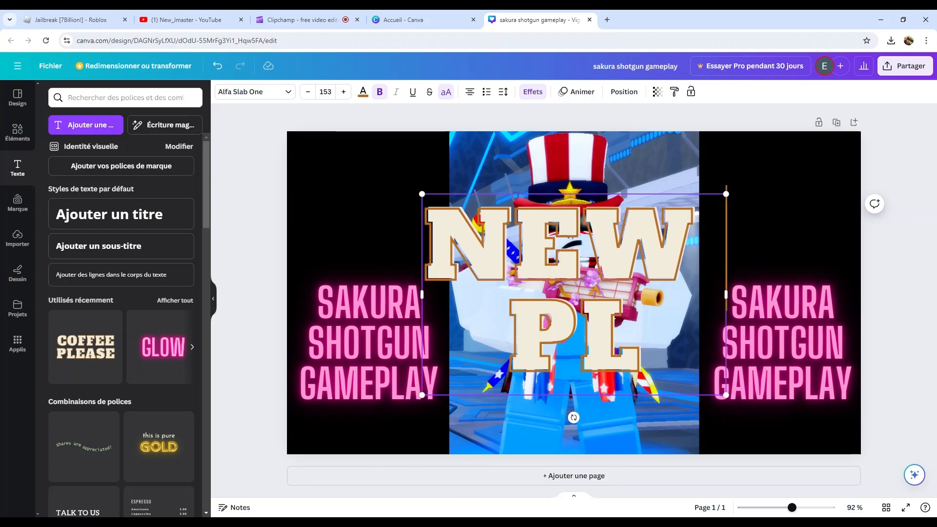
key("Return")
type("JMASTER")
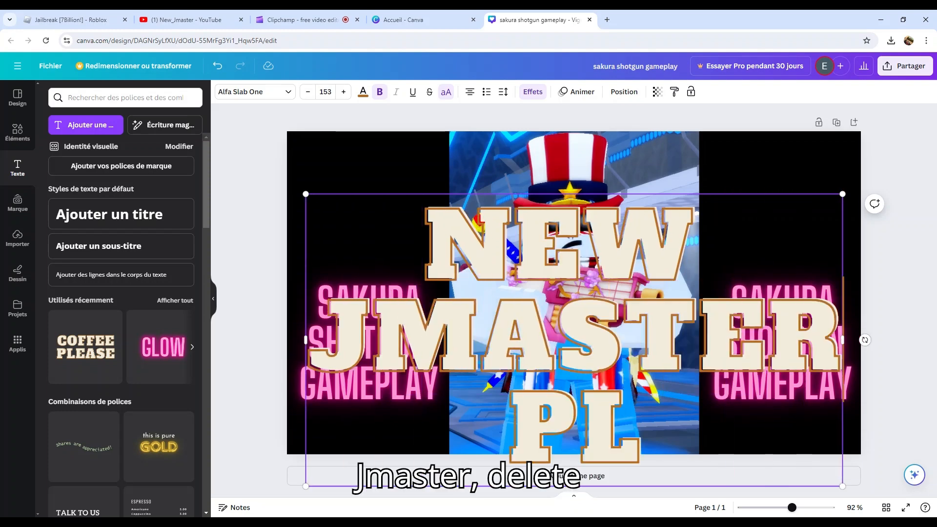
key("Down")
key("BackSpace")
key("BackSpace")
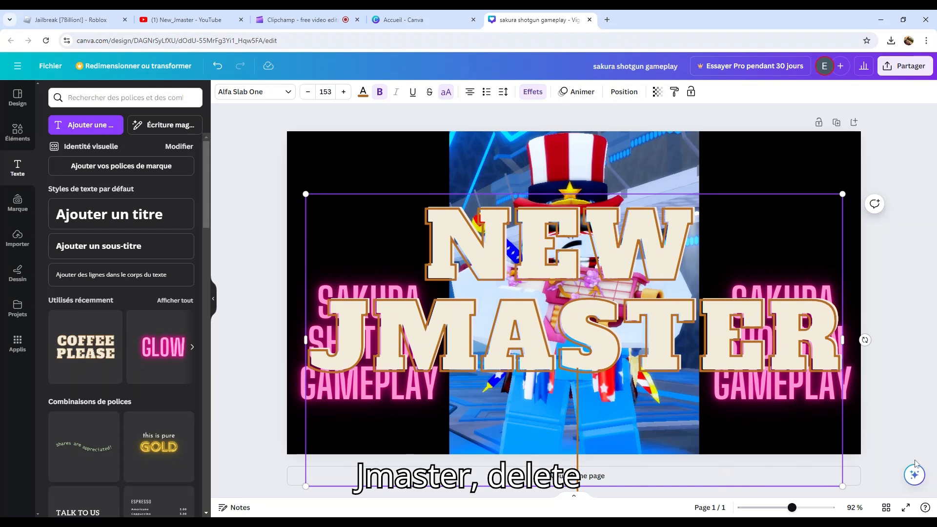
Shrink the NEW JMASTER text to about size 44 and place it at the top of the left black area
left_click_drag(843, 486, 511, 306)
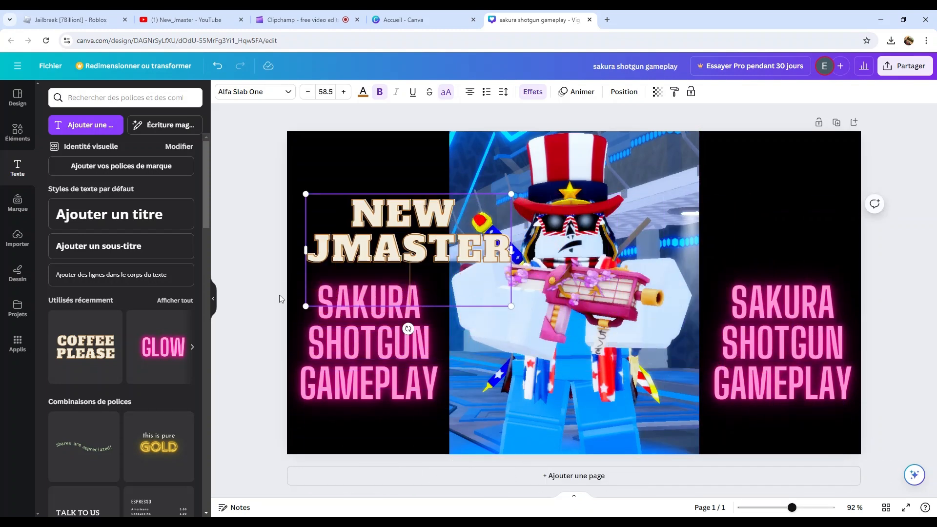
key("BackSpace")
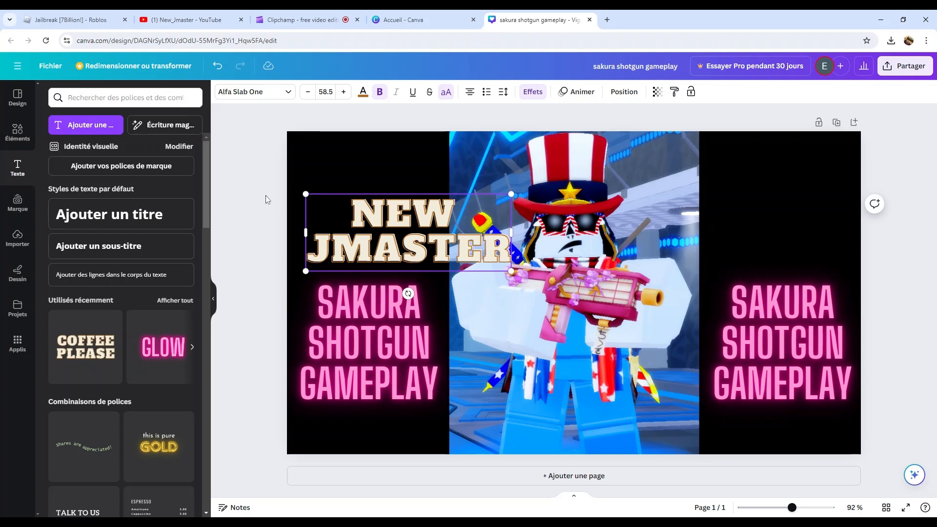
left_click_drag(408, 233, 381, 178)
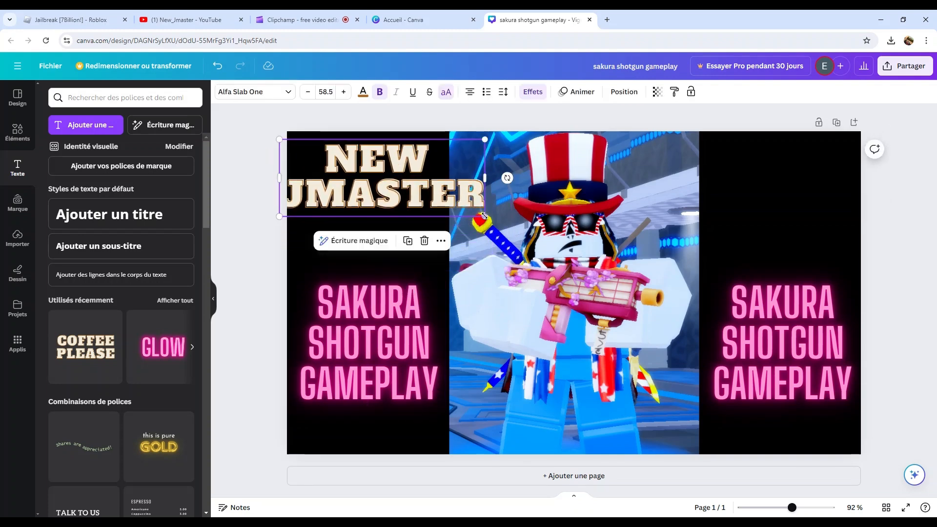
left_click_drag(484, 216, 436, 196)
left_click_drag(331, 176, 391, 176)
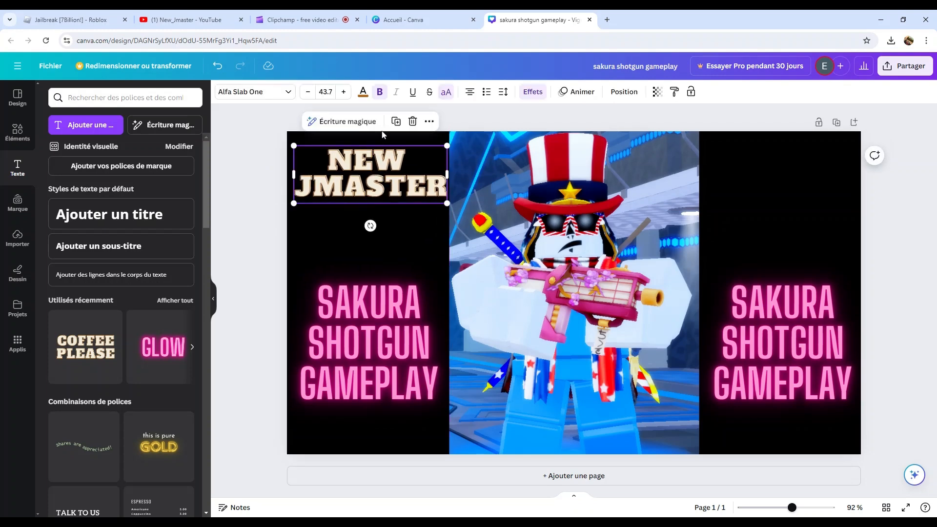
Duplicate the NEW JMASTER text and move the copy to the top of the right black area
left_click(396, 121)
left_click_drag(376, 181, 781, 175)
left_click(930, 291)
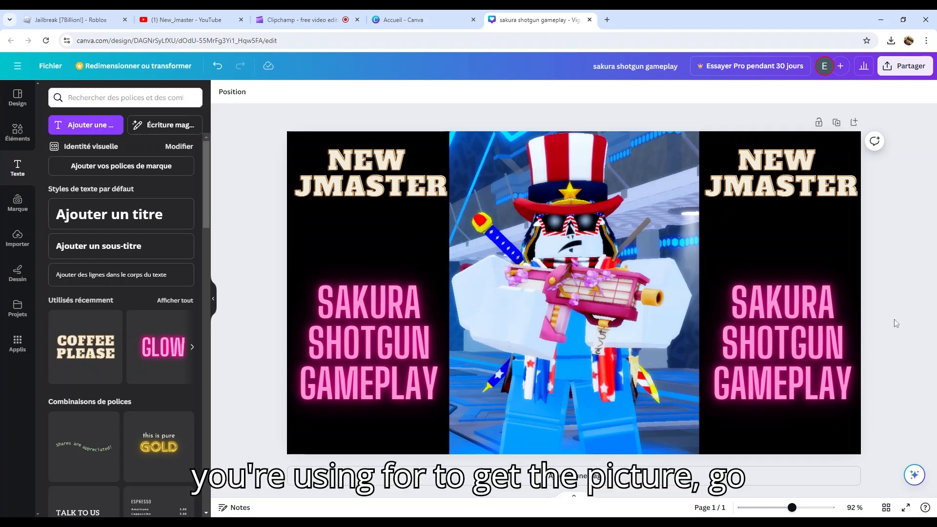
Download the thumbnail as a PNG file and drag the downloaded image onto the canvas
left_click(921, 72)
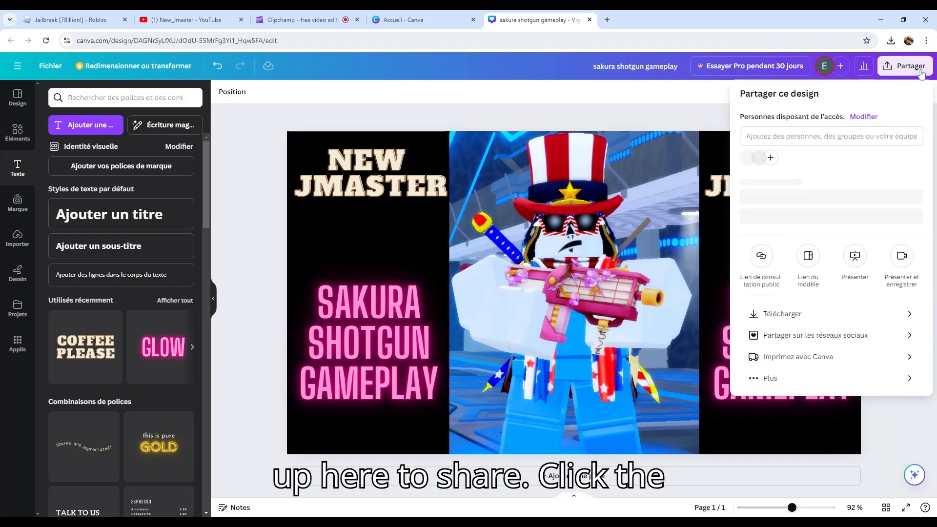
left_click(799, 331)
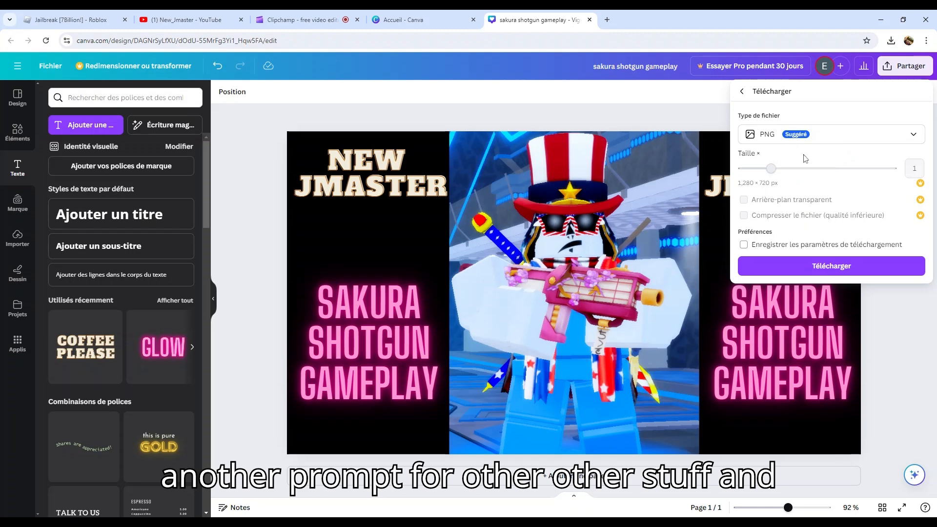
left_click(834, 276)
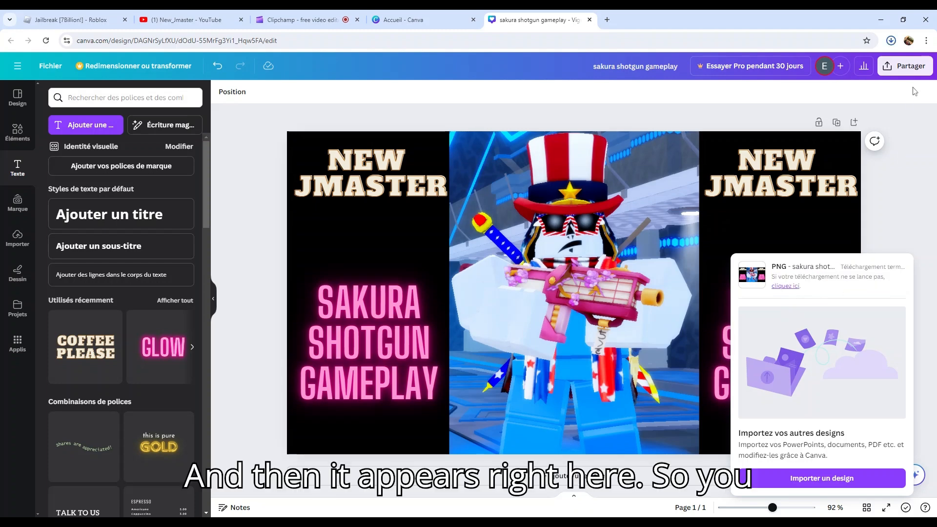
left_click_drag(841, 54, 685, 264)
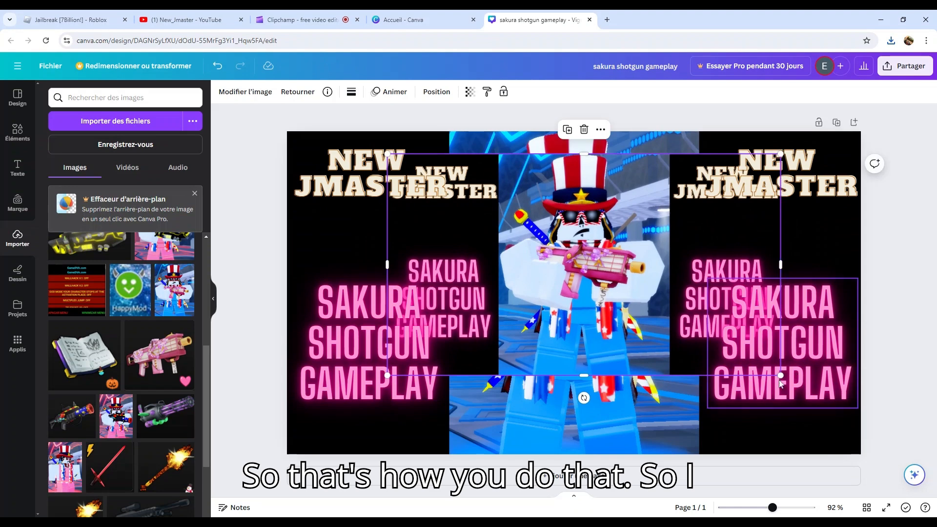